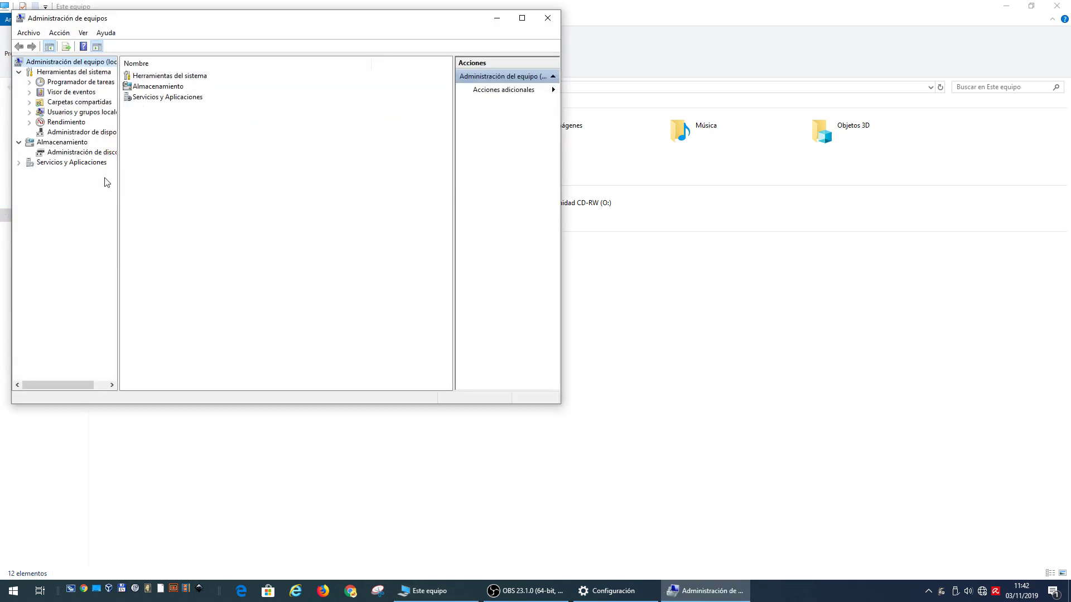
Open Disk Management and dismiss the disk initialization dialog.
click(83, 152)
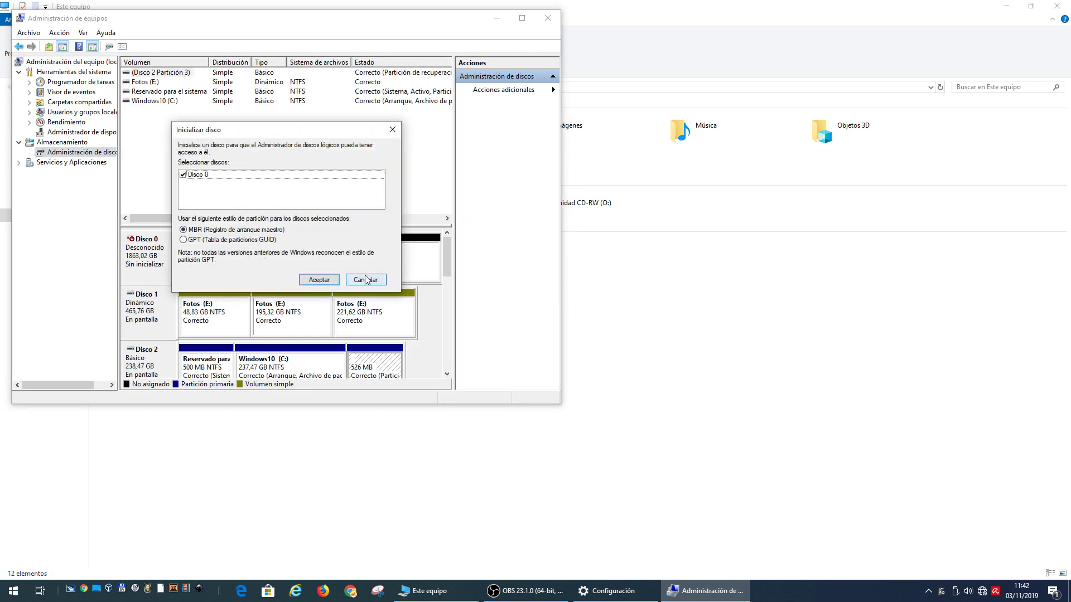
click(365, 280)
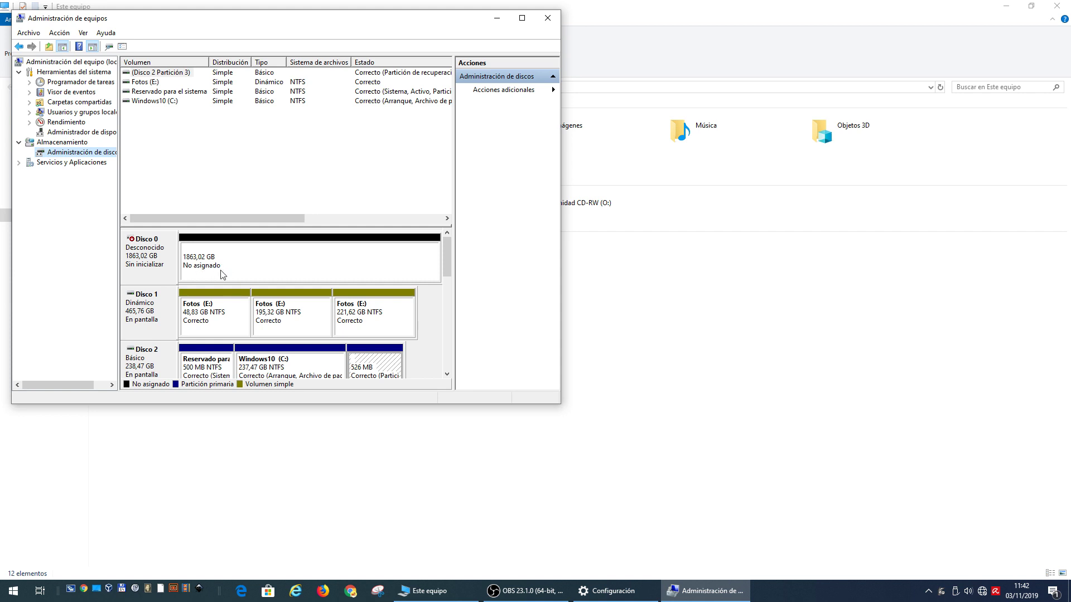
Inspect the volume information in the properties of the unallocated Disk 0, then close them.
right_click(224, 270)
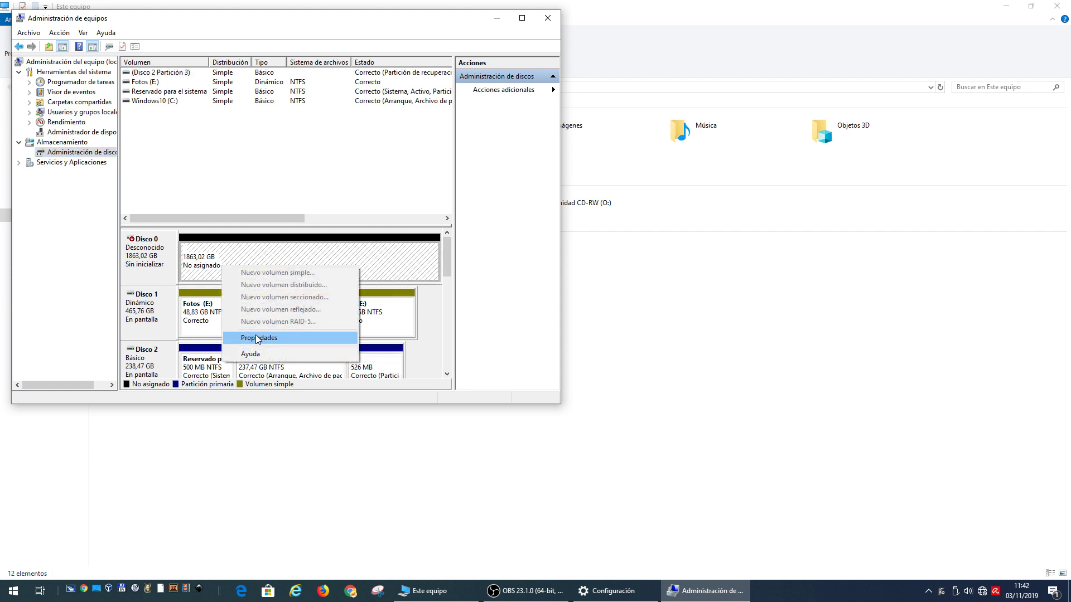
click(203, 269)
right_click(215, 261)
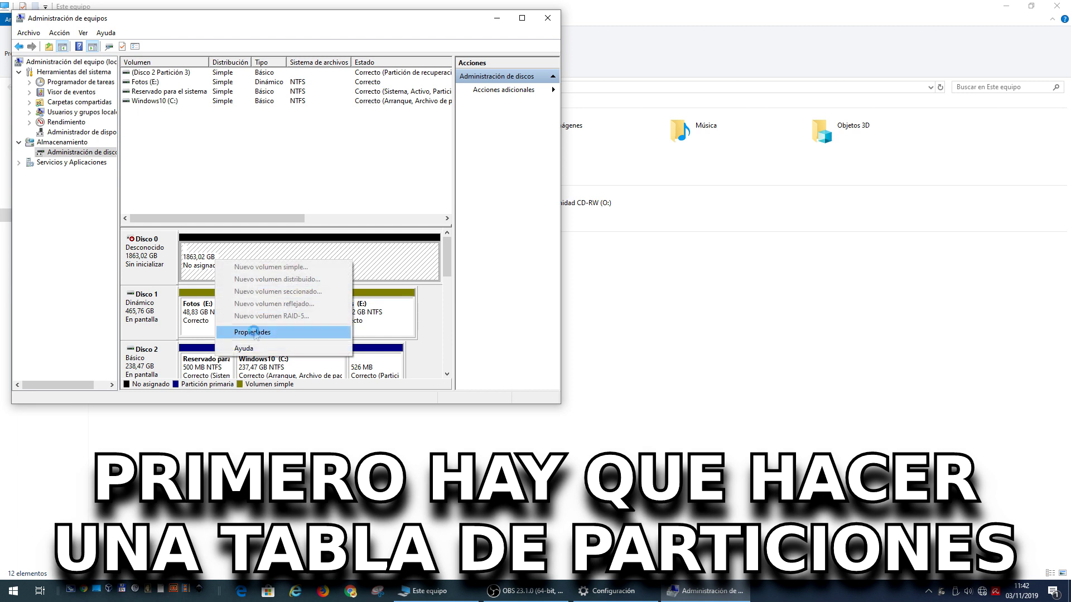
click(259, 337)
click(100, 42)
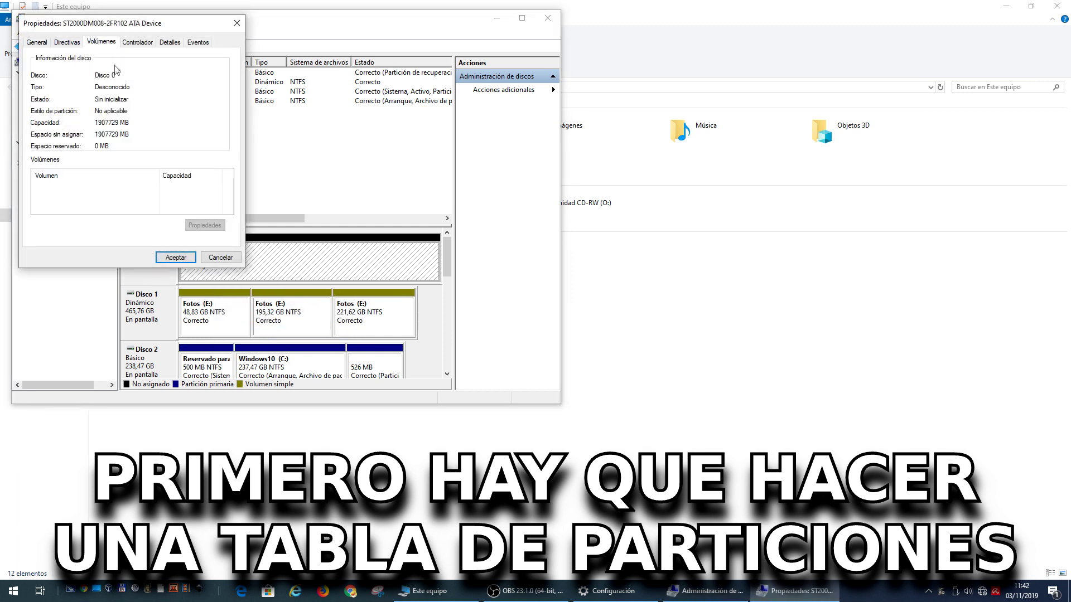
click(214, 258)
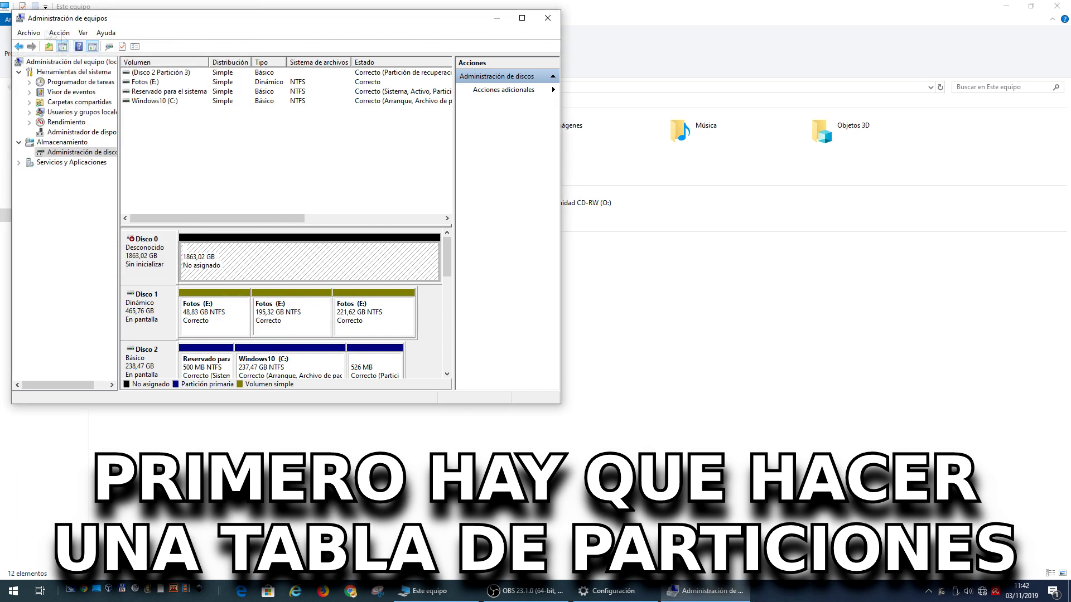
Initialize Disk 0 with the MBR partition style.
click(59, 33)
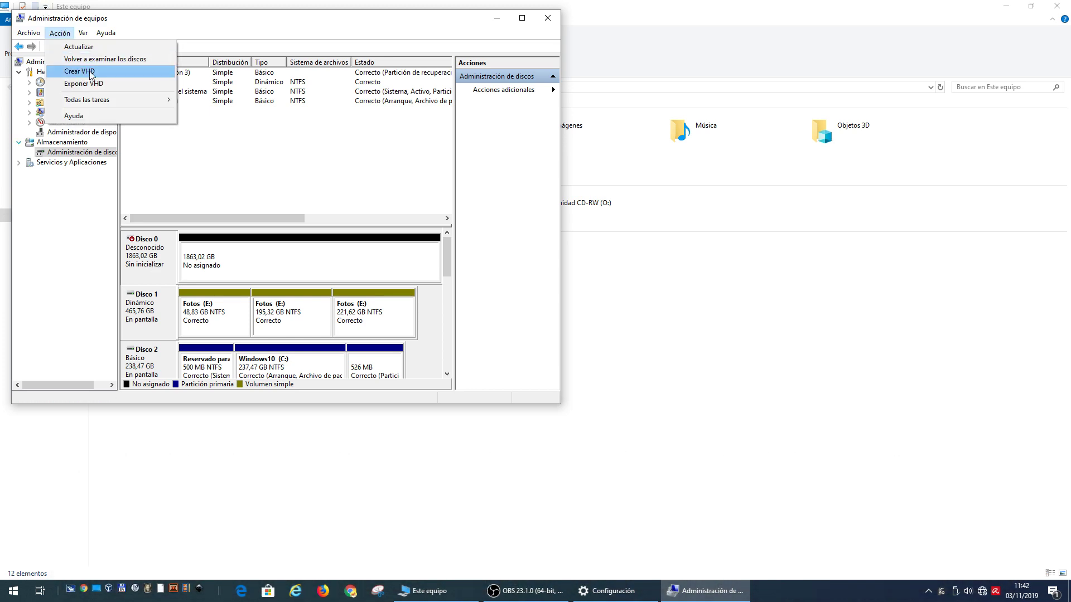
mouse_move(140, 99)
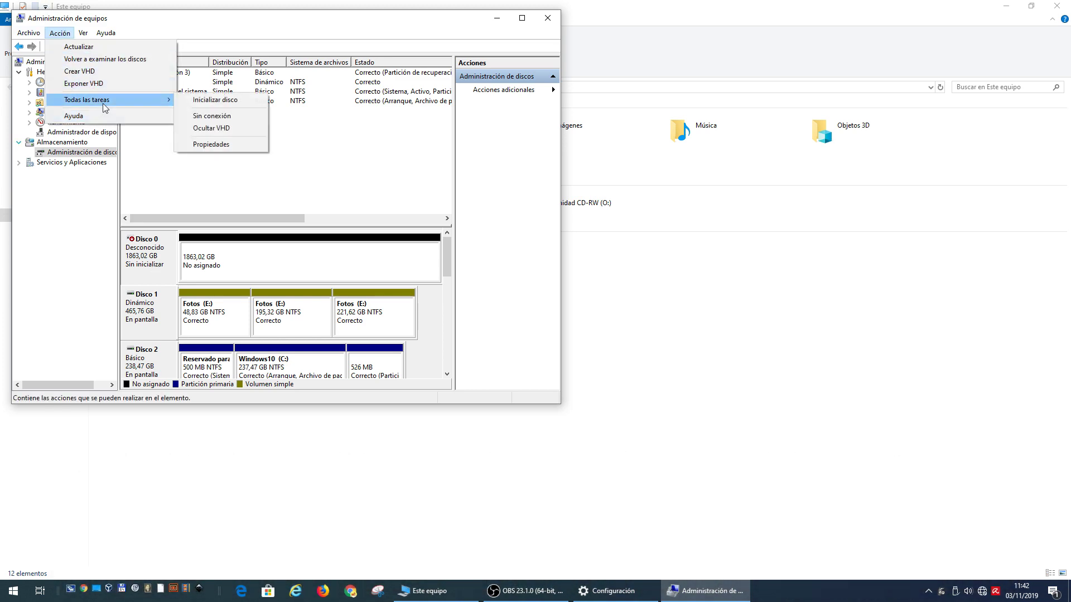
click(219, 100)
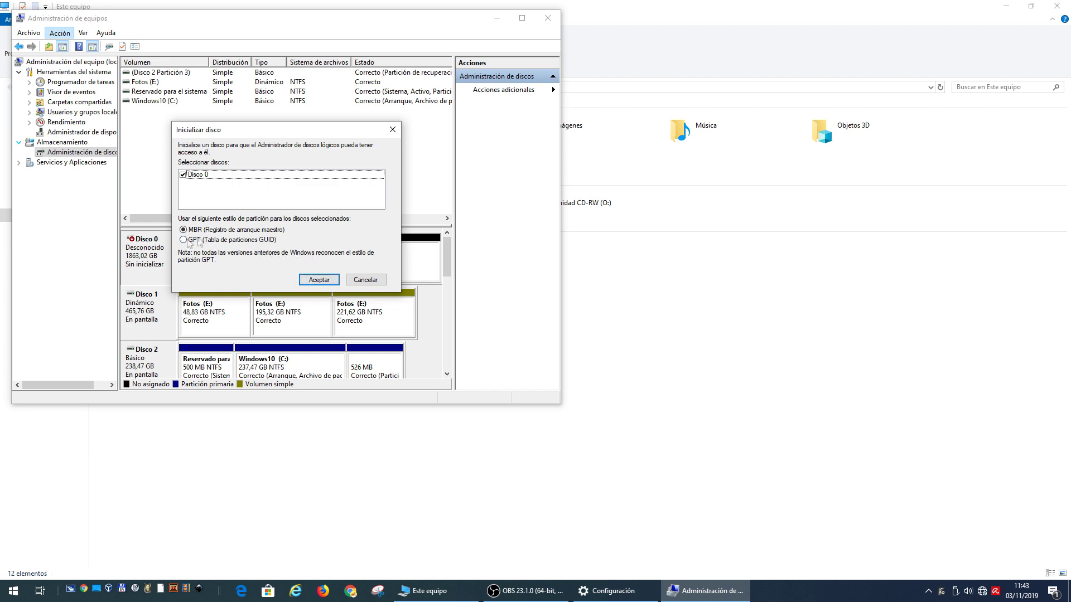
click(320, 280)
Set up a new simple volume on Disk 0's unallocated space with the full 1907727 MB and drive letter D.
right_click(271, 258)
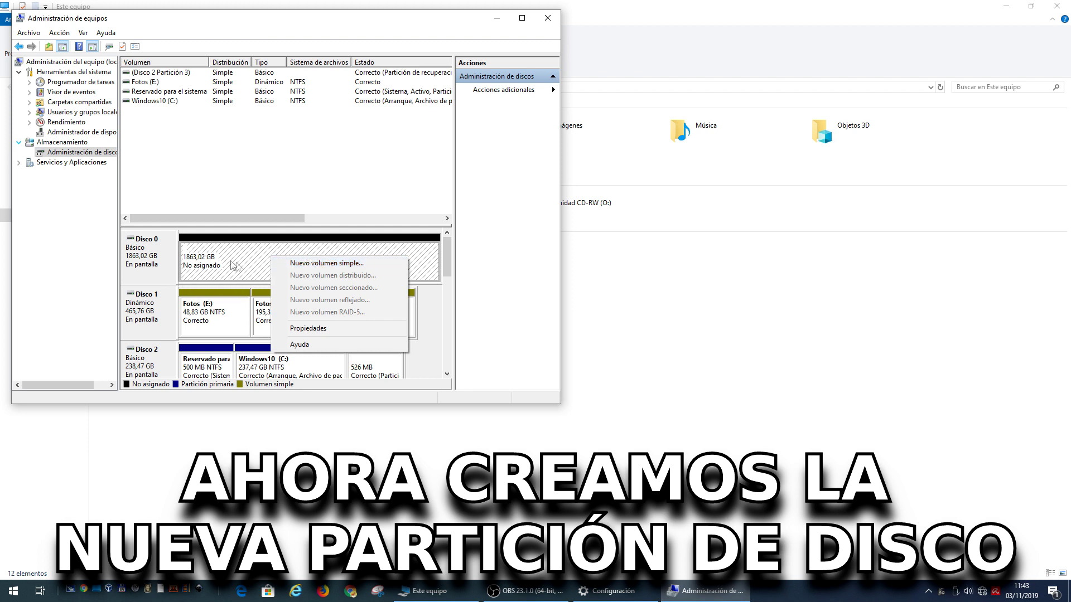
click(321, 264)
click(348, 273)
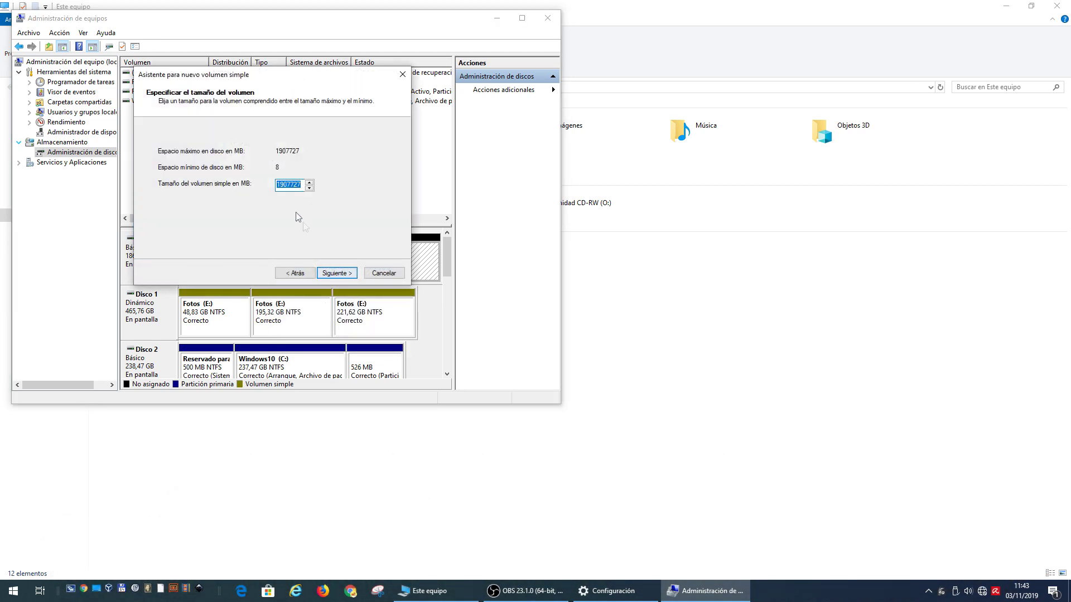
click(341, 275)
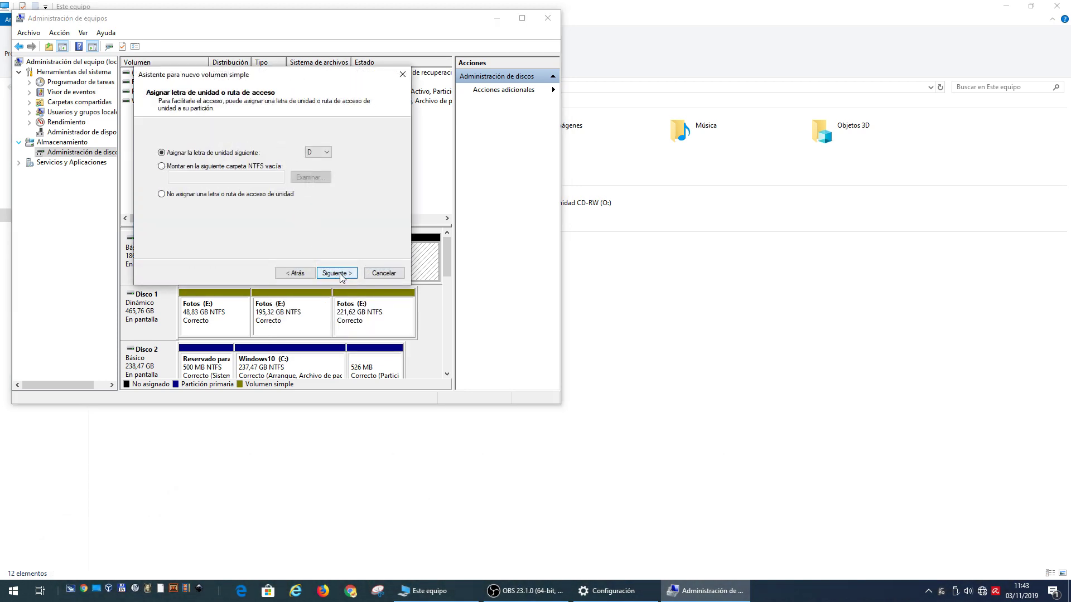
click(320, 152)
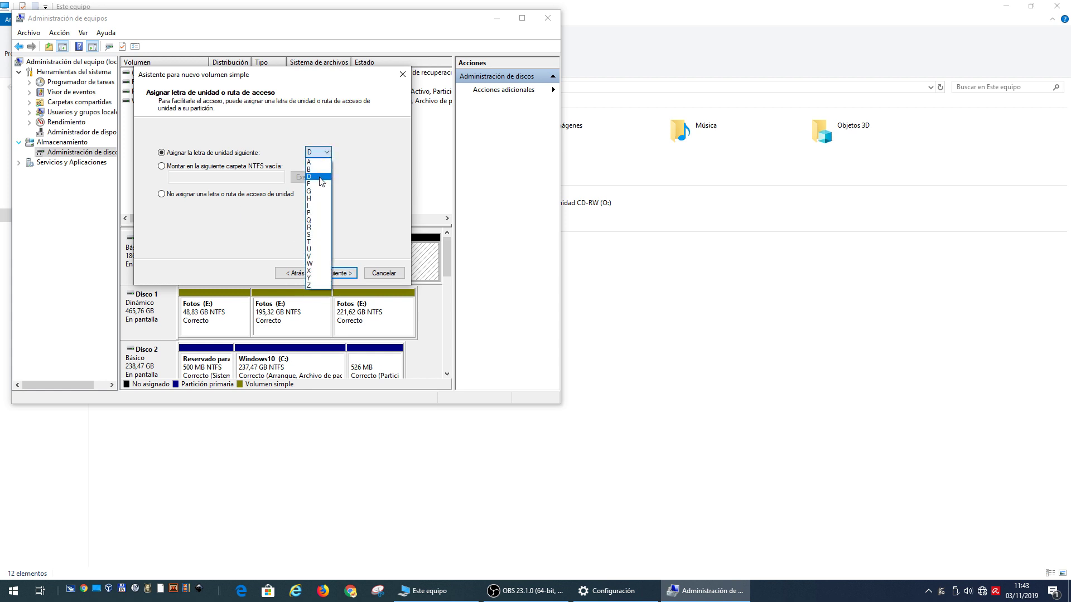
click(321, 177)
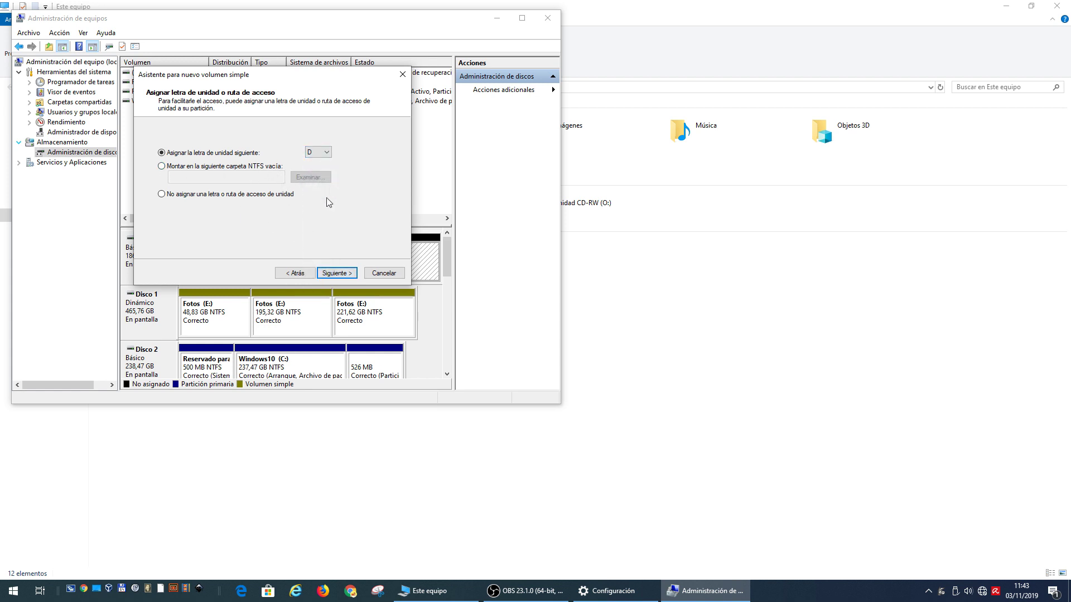
click(337, 273)
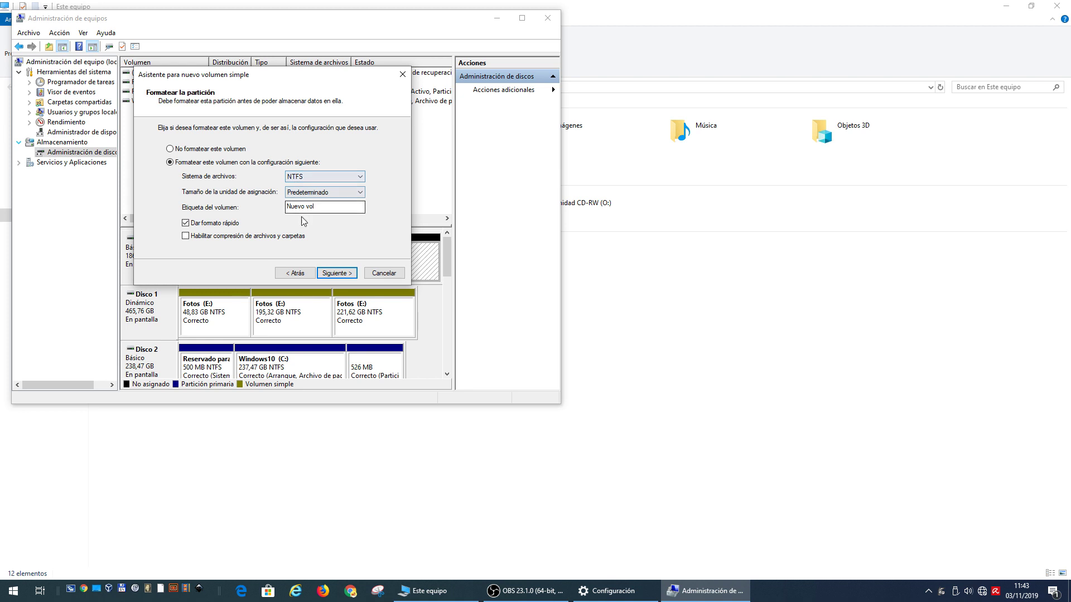
Label the volume Fotos and create it with a quick NTFS format and the default allocation unit size.
drag(320, 207, 277, 209)
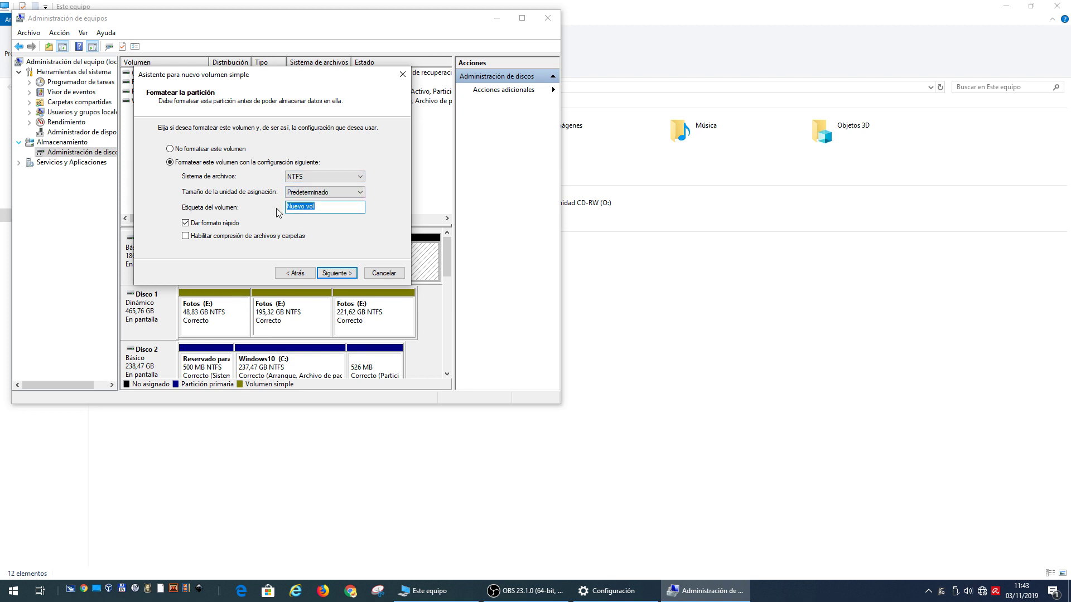
text(Fotos)
click(344, 272)
click(346, 271)
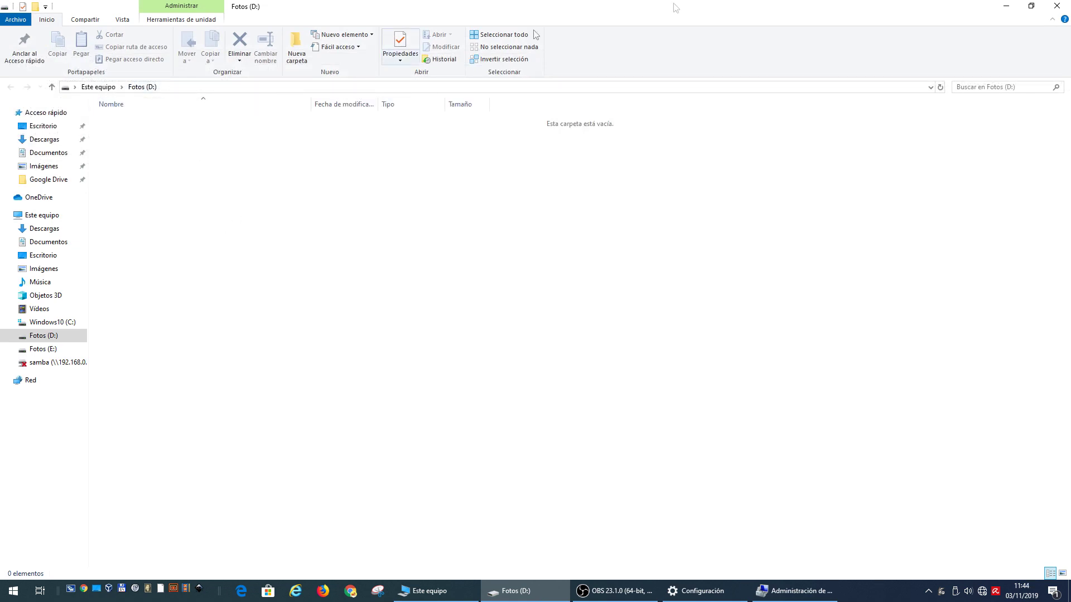
Close the new drive's empty folder window and minimize Computer Management to return to the drive overview.
click(1057, 6)
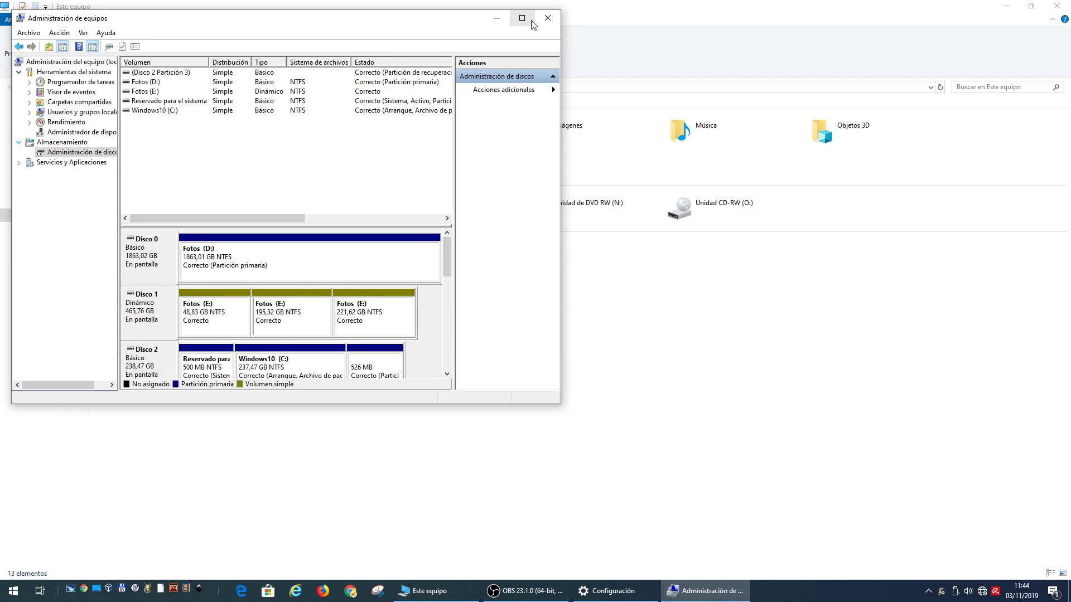
click(496, 18)
click(274, 214)
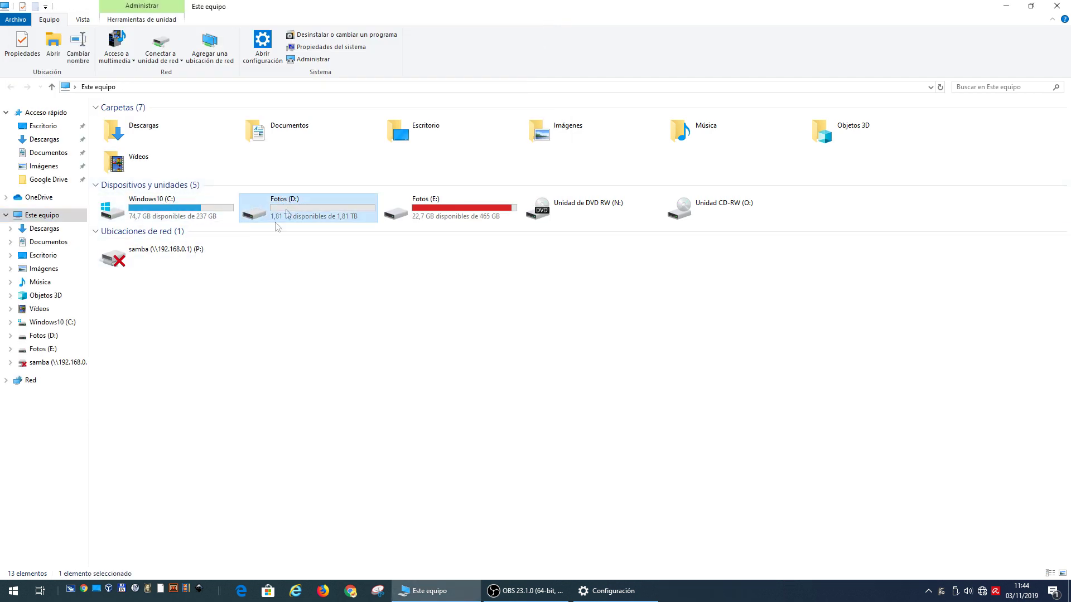
Copy all folders in the Fotos (E:) drive to the clipboard.
double_click(398, 211)
drag(343, 294, 112, 109)
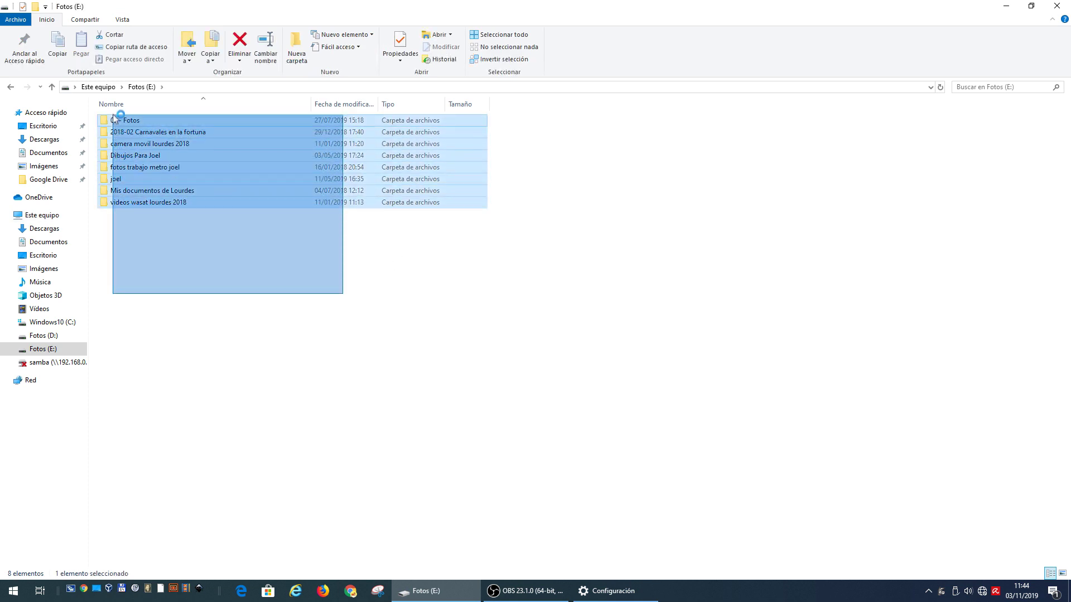
right_click(202, 165)
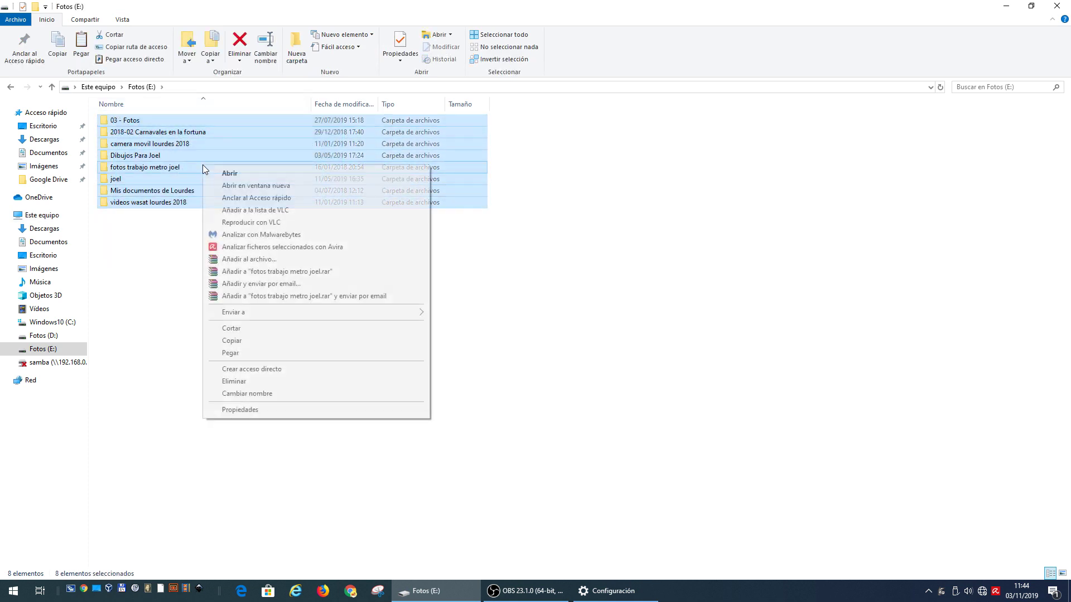
click(233, 341)
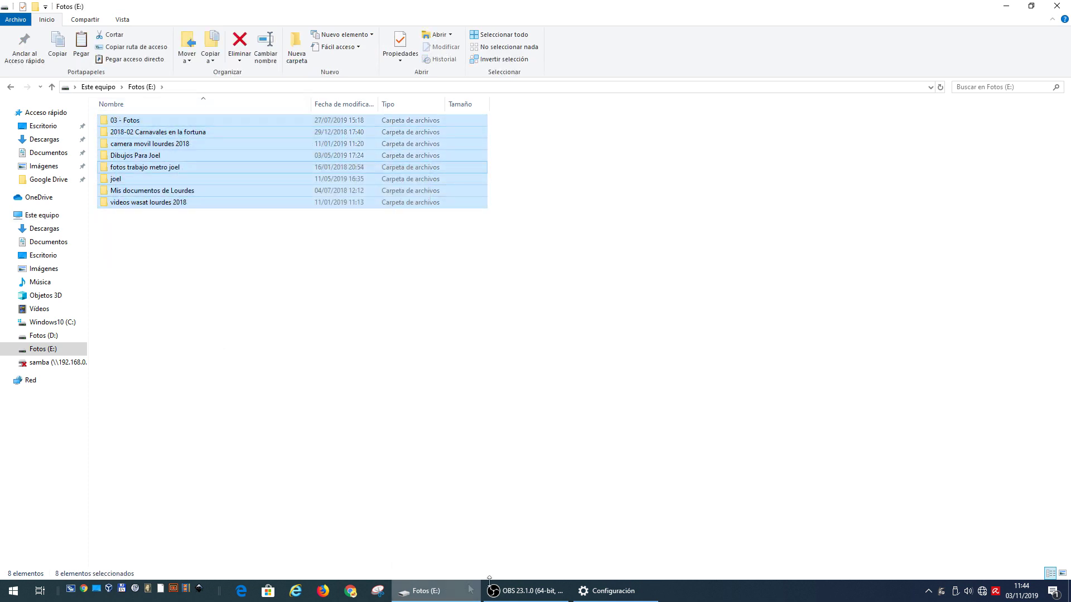
Paste the copied folders into the Fotos (D:) drive and expand the copy progress details.
click(111, 87)
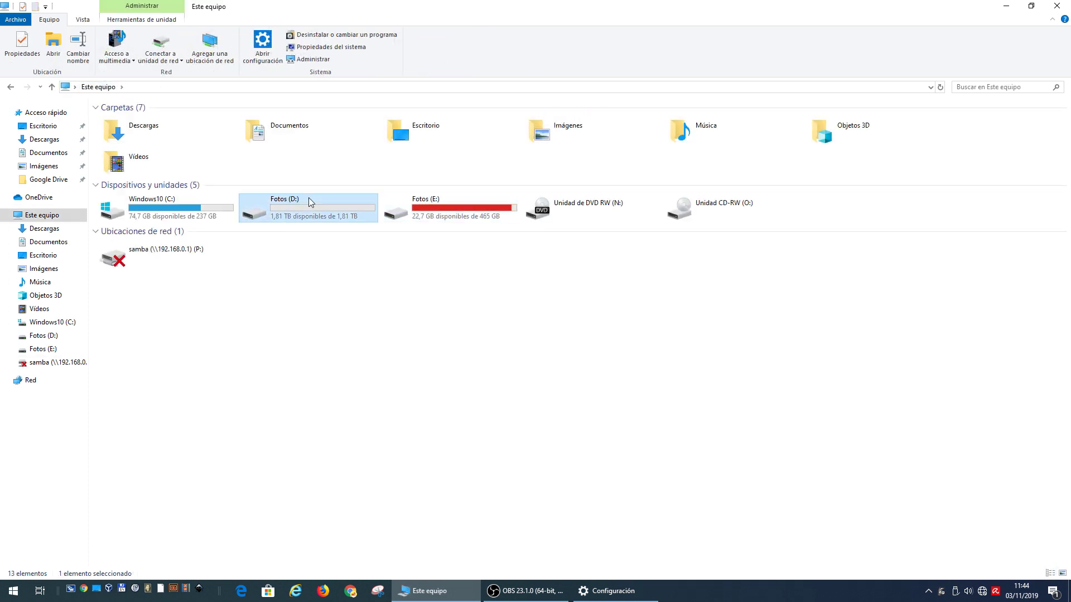
double_click(309, 198)
right_click(301, 222)
click(341, 298)
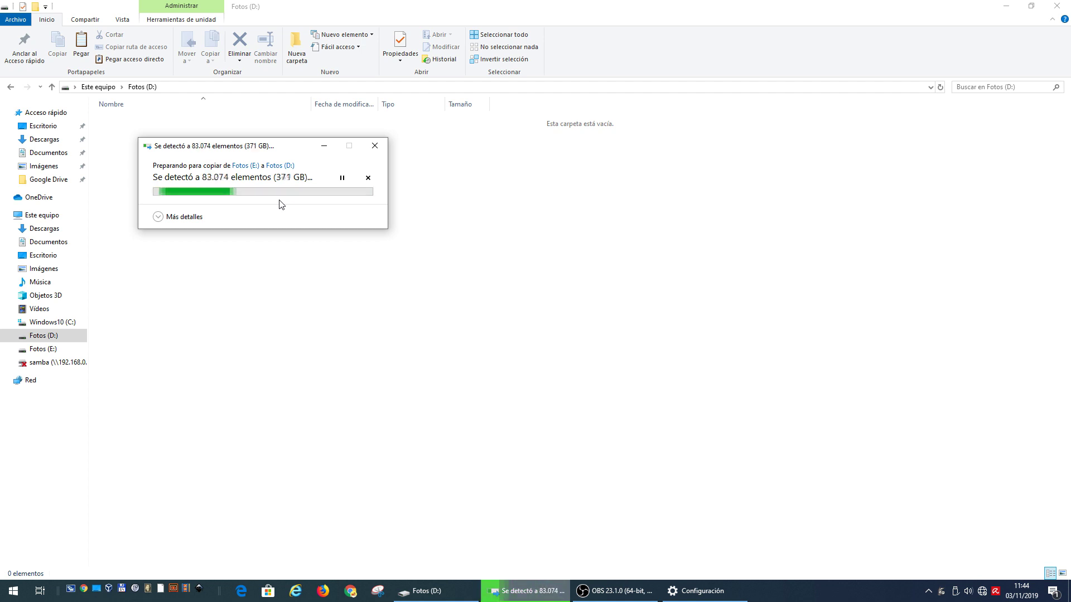
drag(274, 148, 248, 127)
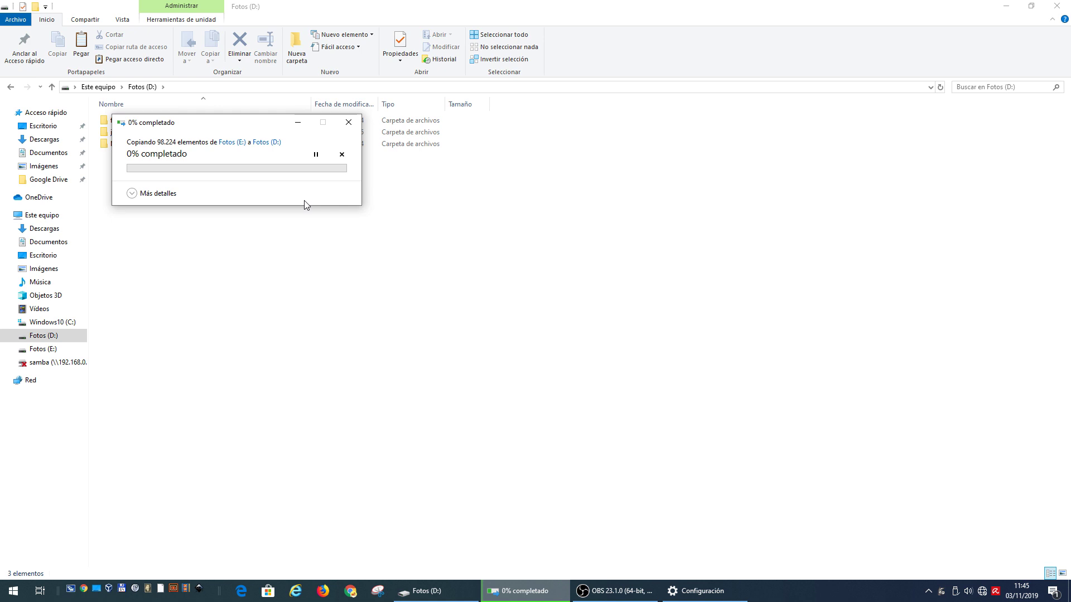
click(131, 193)
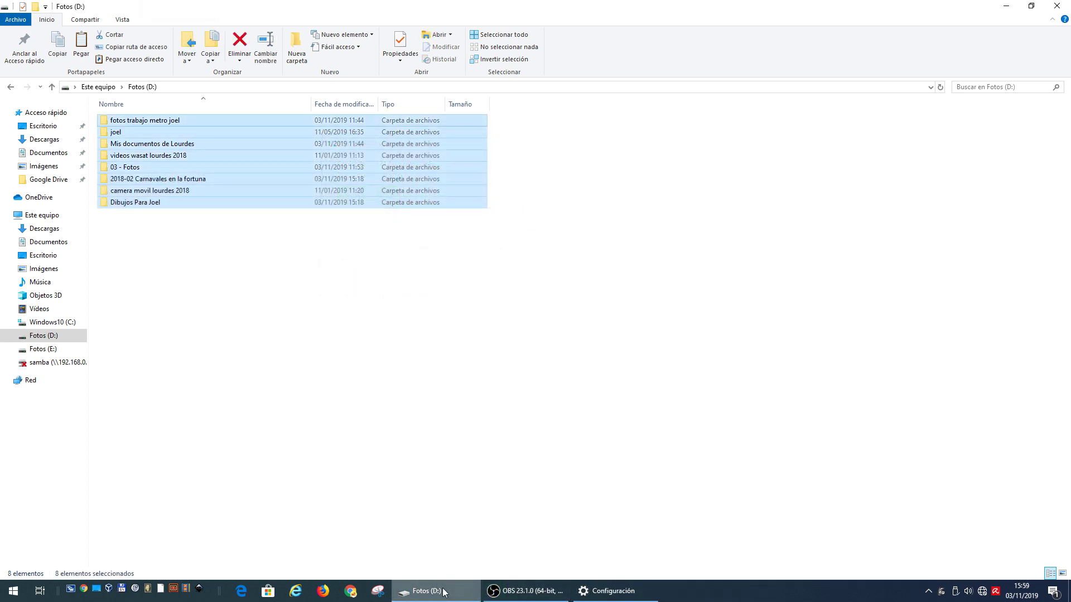
Check the drive properties of Fotos (E:) and Fotos (D:) to compare their used space.
click(44, 351)
right_click(43, 352)
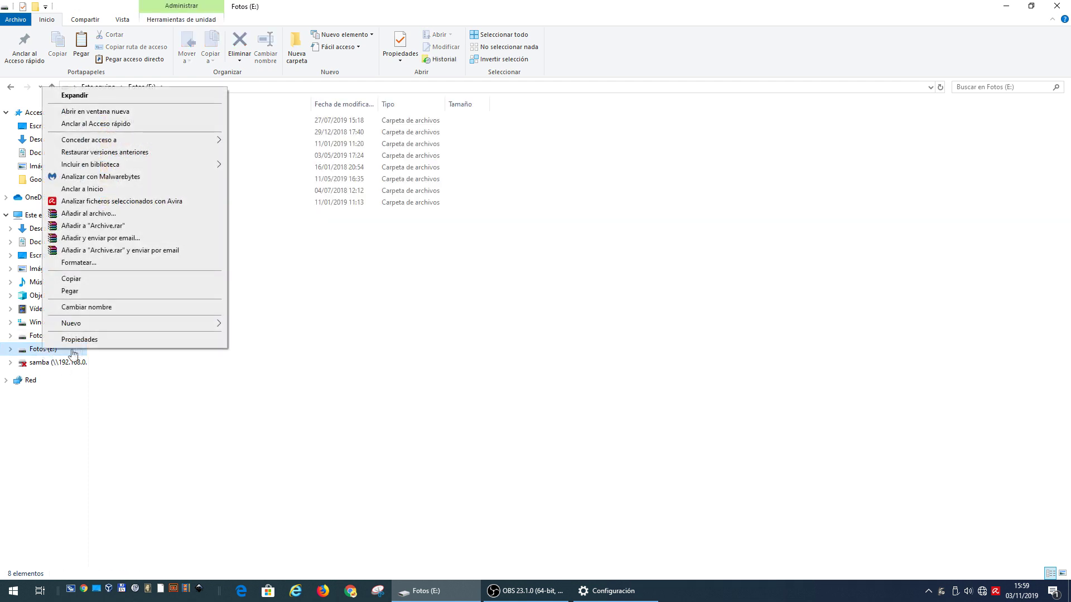
click(85, 341)
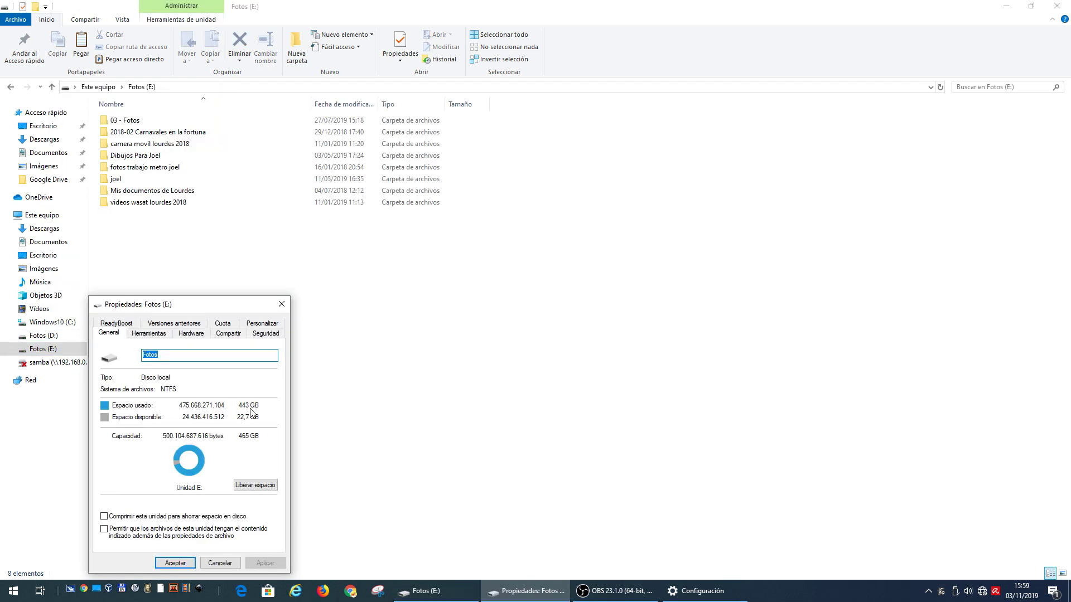
click(226, 564)
click(44, 336)
right_click(57, 337)
click(95, 327)
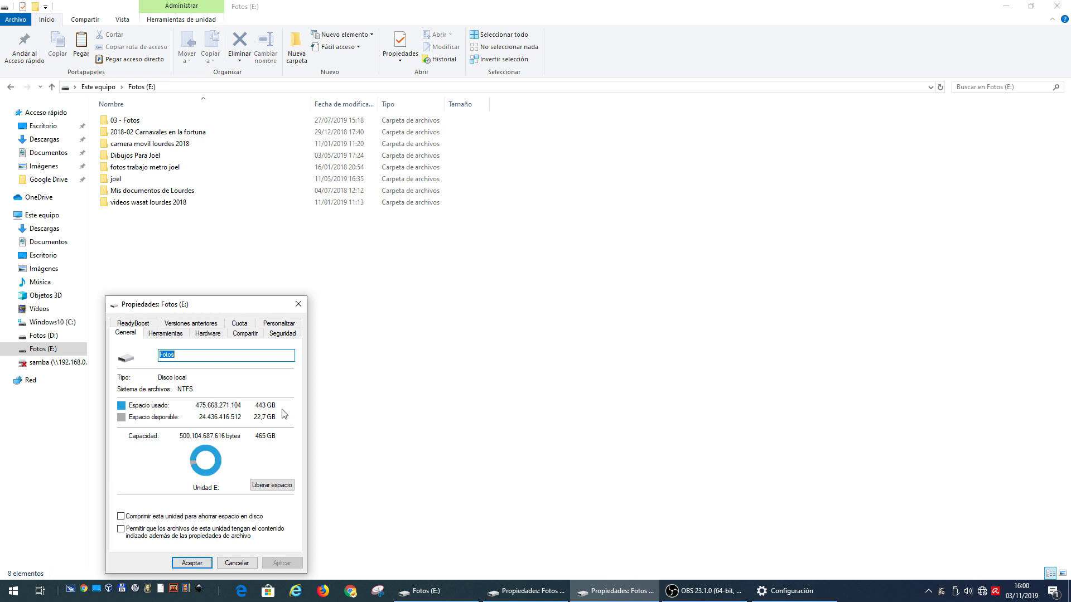
click(192, 562)
Check the combined size and file count of all folders on Fotos (E:) in their properties.
drag(227, 275, 122, 163)
right_click(122, 163)
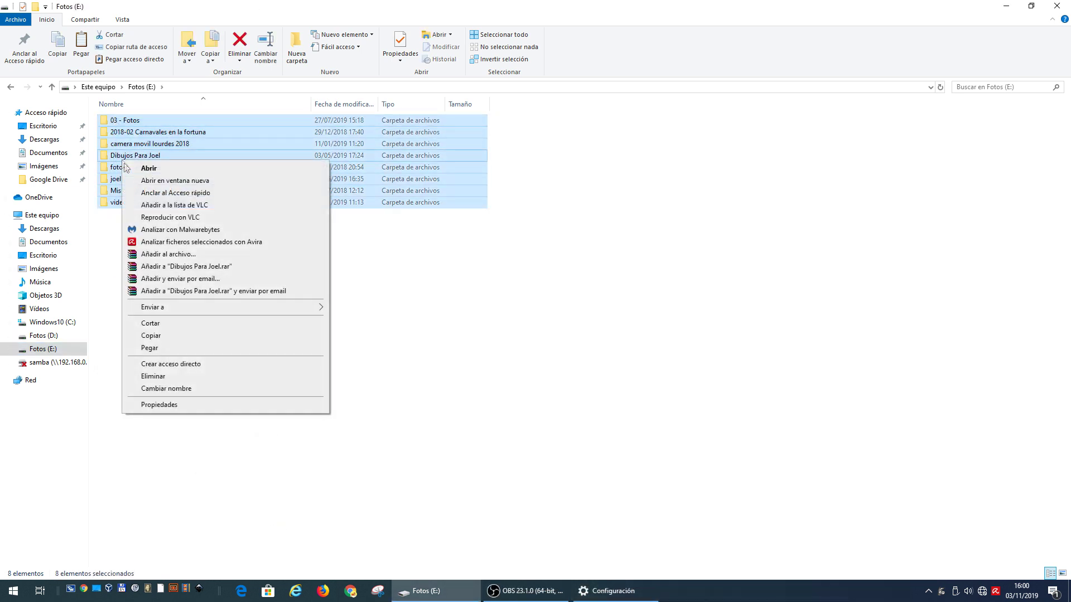
click(212, 406)
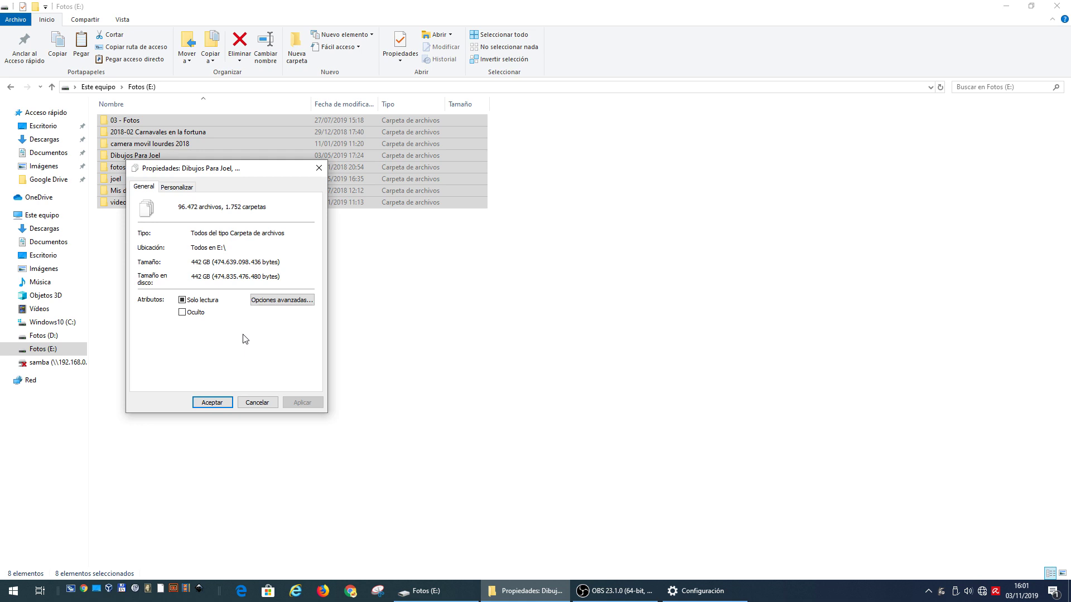
double_click(217, 263)
click(257, 402)
Open the properties of all folders on Fotos (D:) to check their combined size and file count.
click(44, 335)
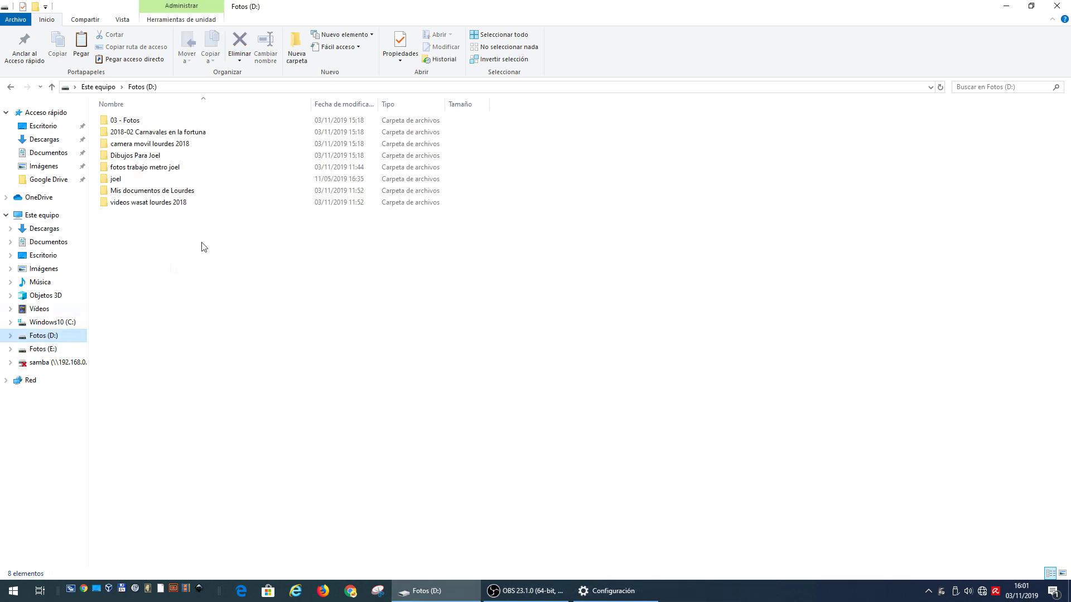
drag(208, 235, 156, 202)
drag(113, 122, 112, 118)
right_click(246, 263)
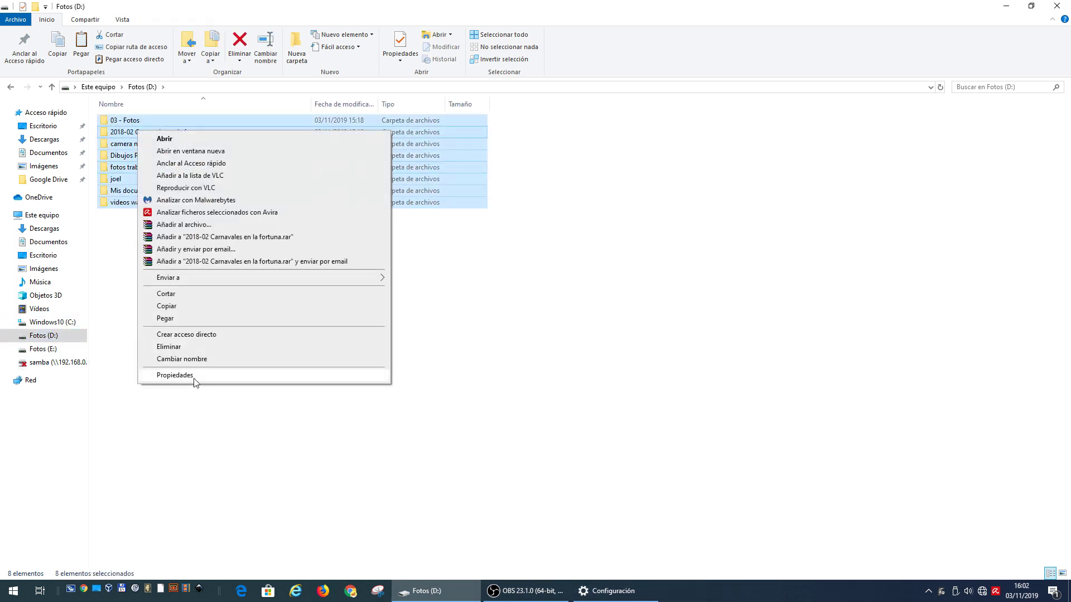
click(262, 375)
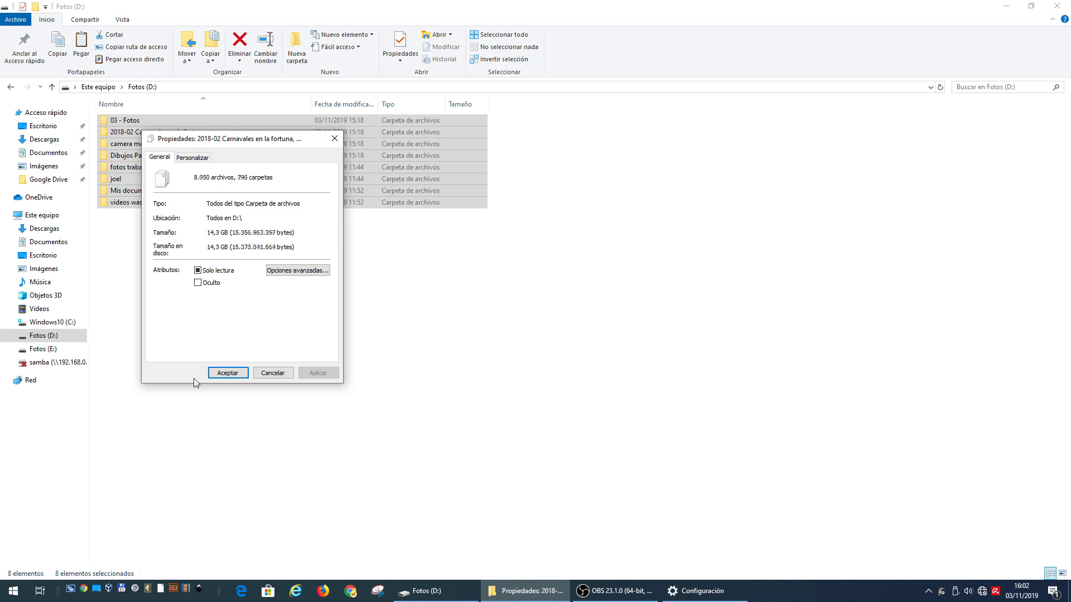